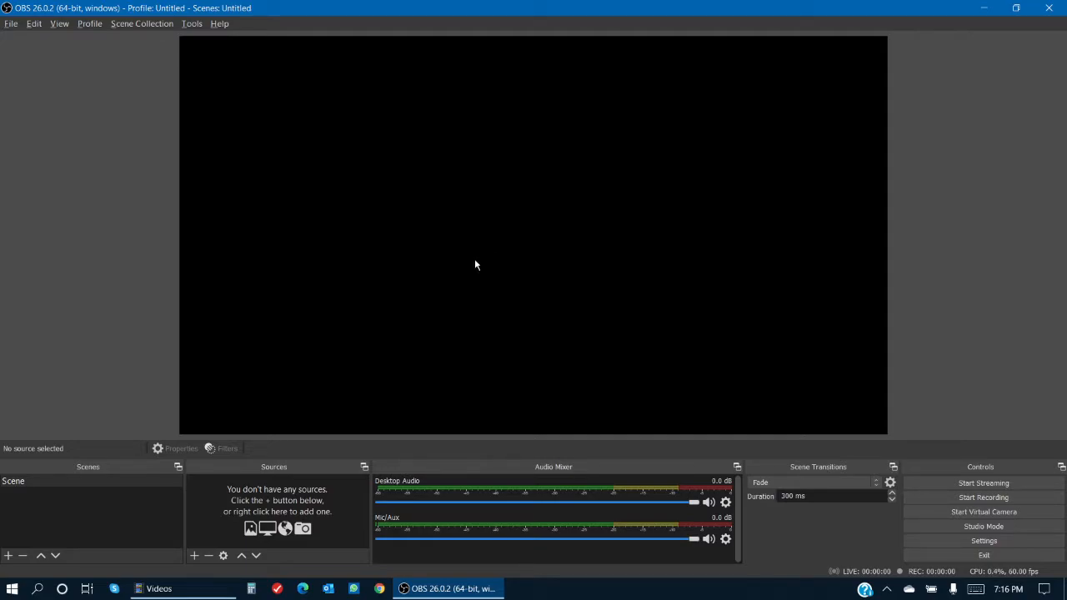
# Review the recording format choices in the Output settings and the resolution and FPS values in the Video settings.
pyautogui.click(9, 26)
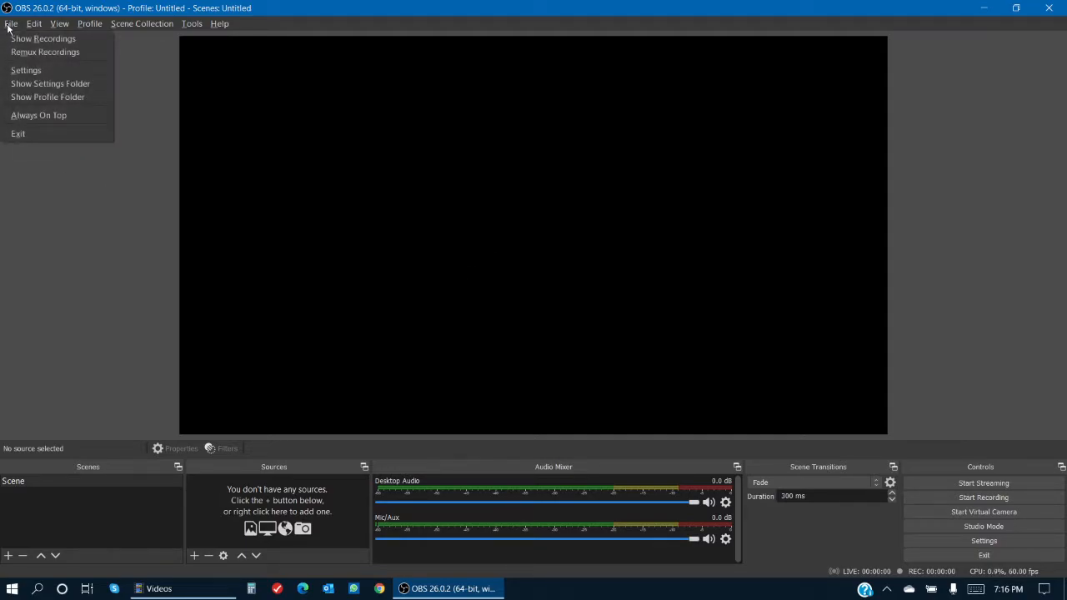
pyautogui.click(26, 71)
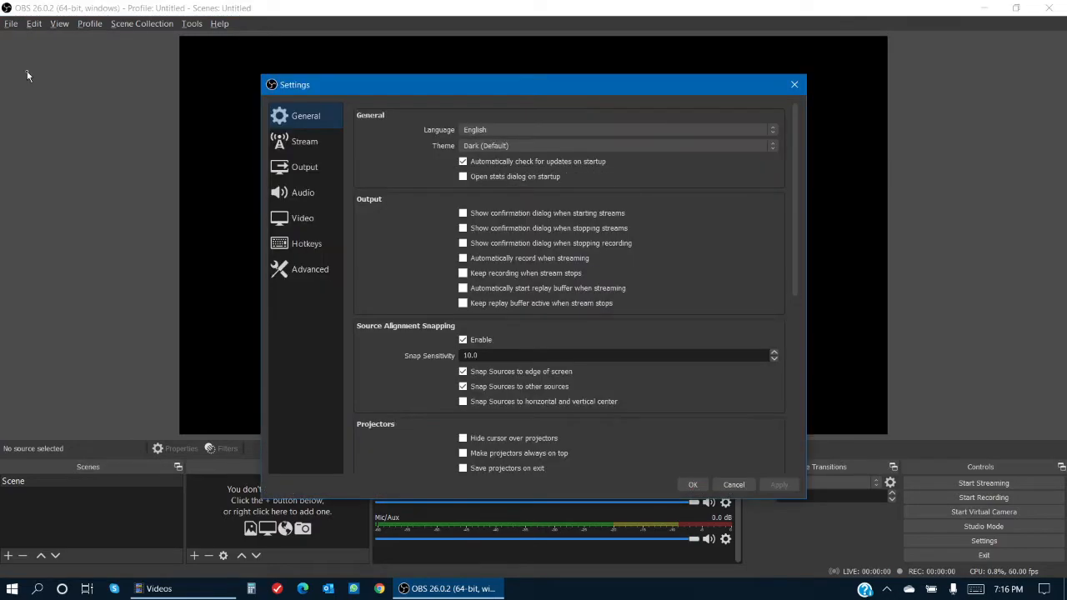
pyautogui.click(302, 170)
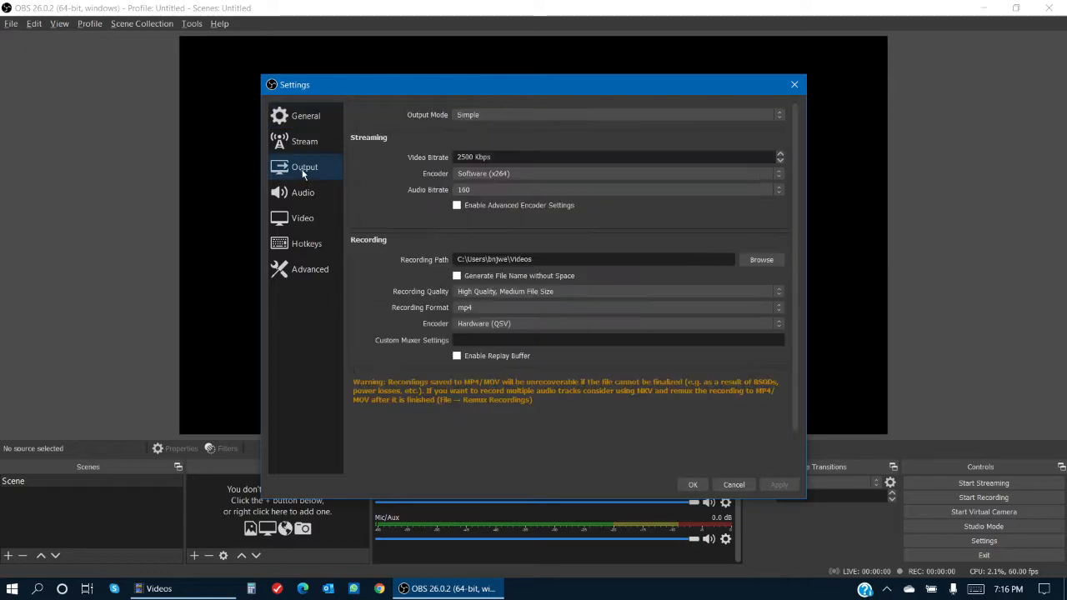
pyautogui.click(495, 309)
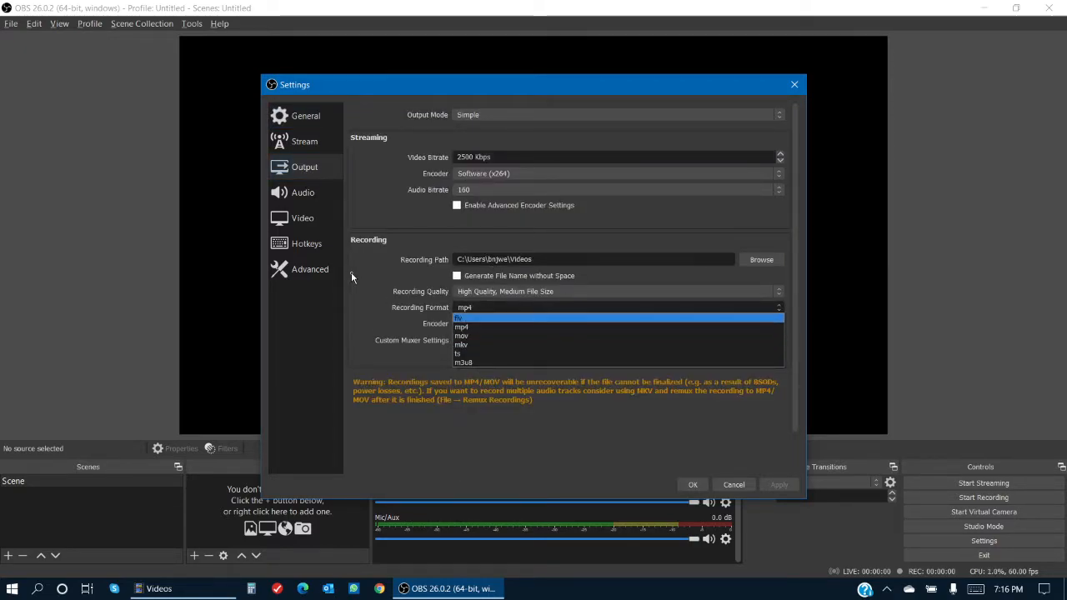
pyautogui.click(449, 308)
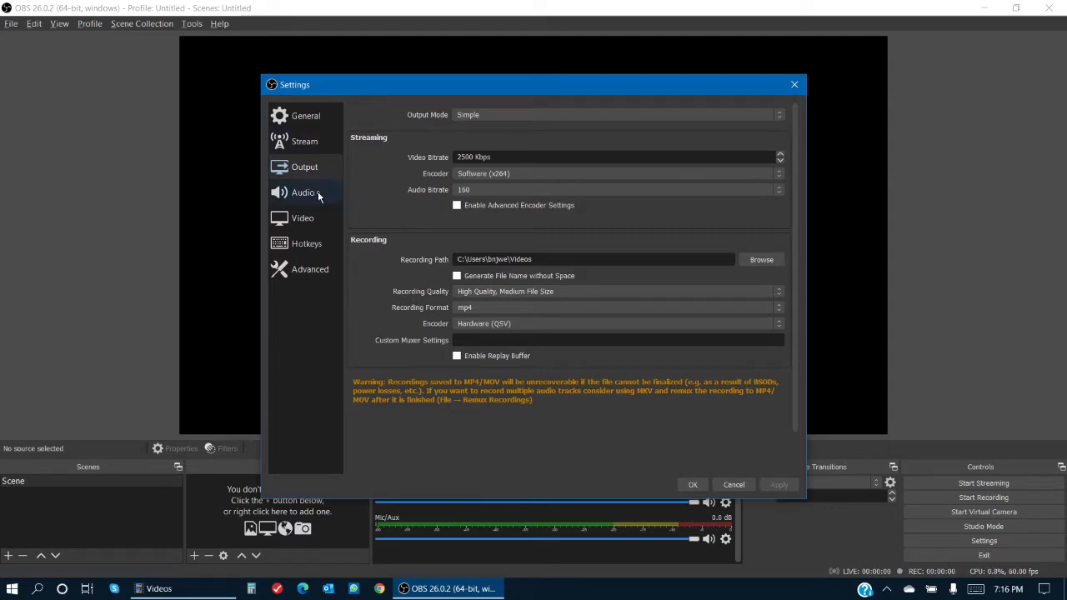
pyautogui.click(310, 221)
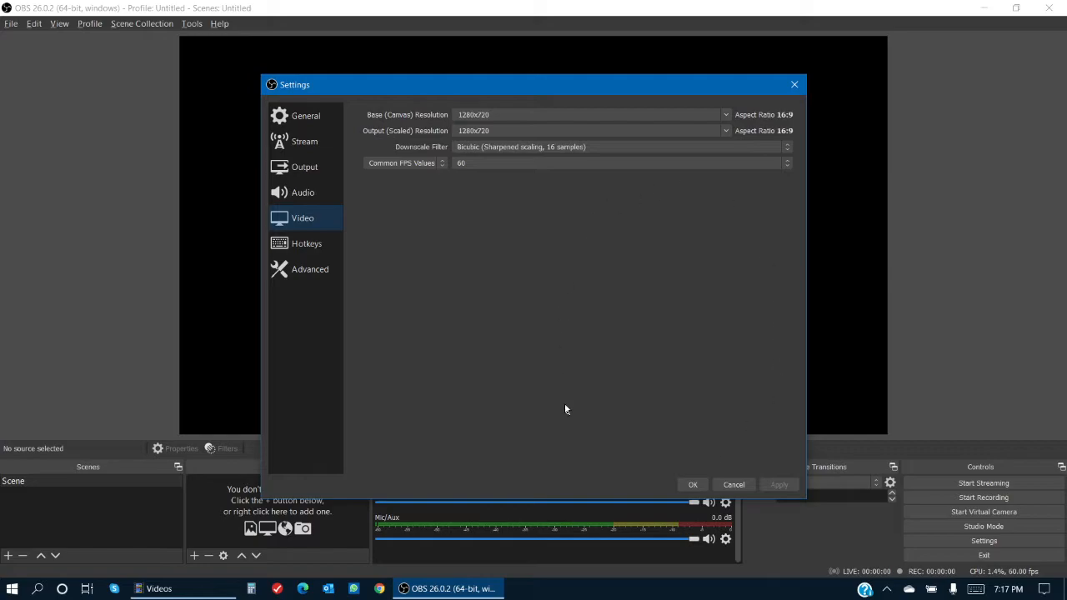
pyautogui.click(691, 485)
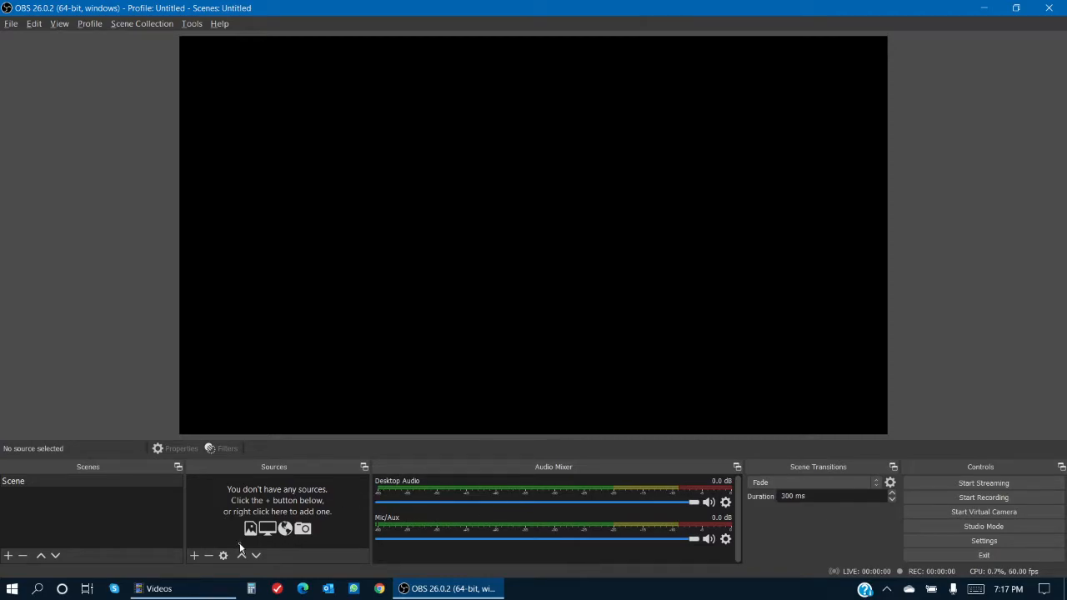
# Add an Audio Input Capture source using the Microphone (USB3.0 HD Audio Capture) device, with Use Device Timestamps enabled.
pyautogui.click(194, 557)
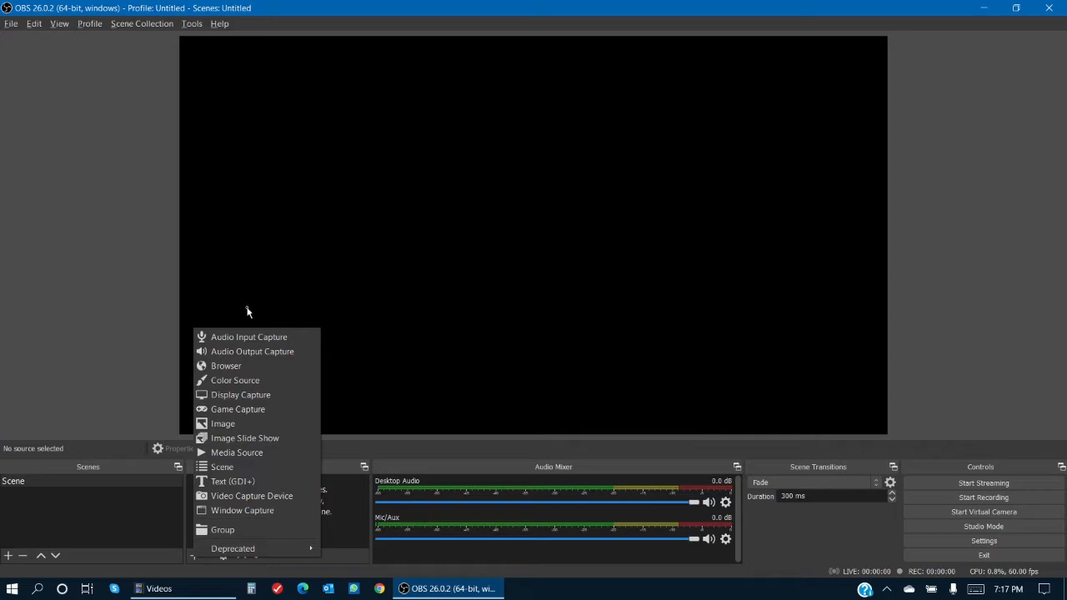
pyautogui.click(251, 338)
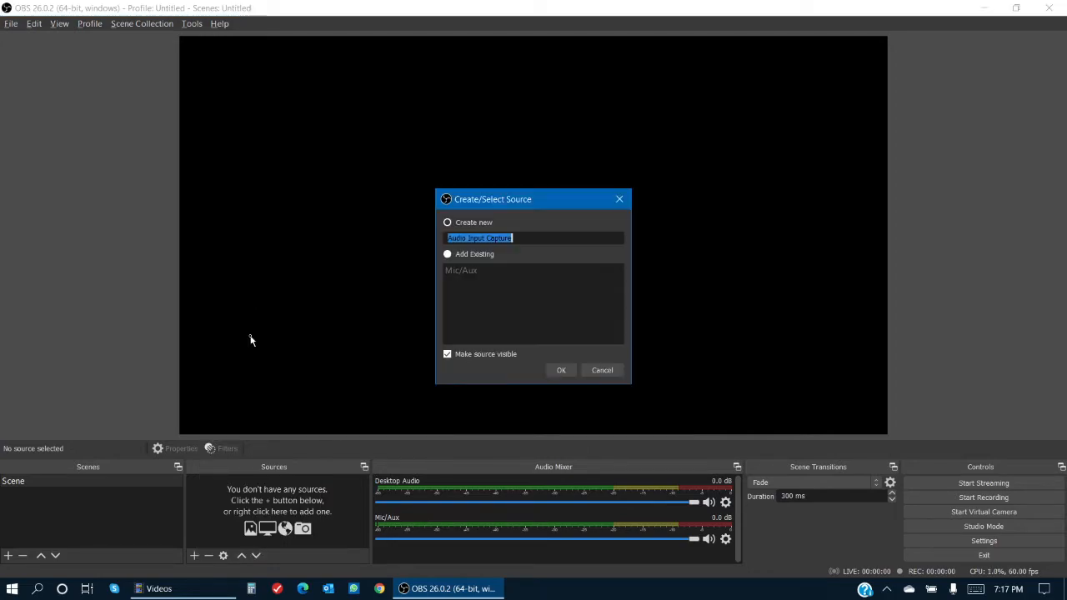
pyautogui.click(558, 372)
pyautogui.click(423, 153)
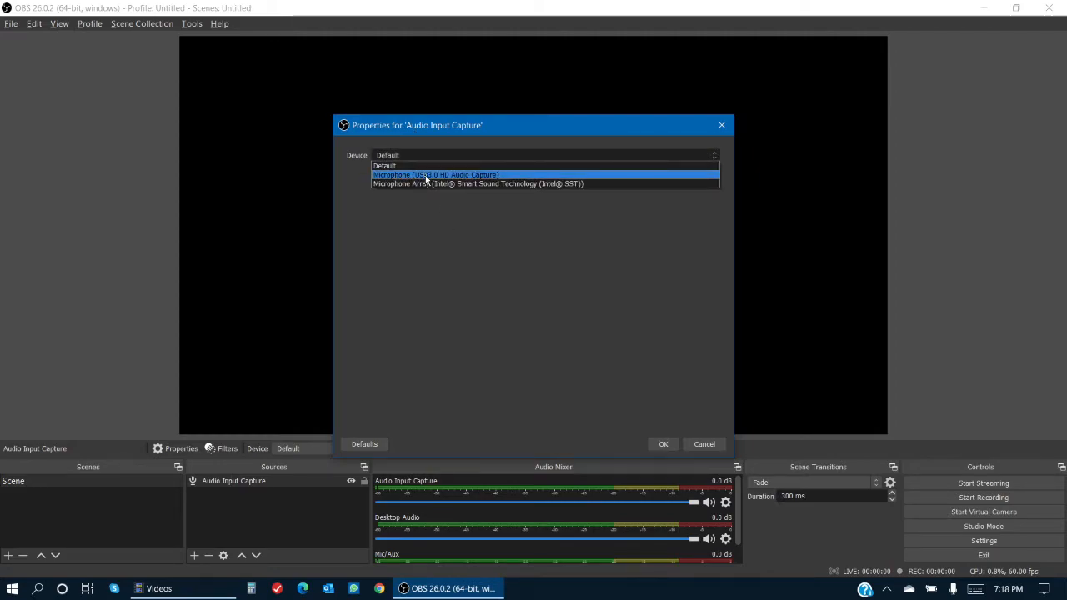
pyautogui.click(484, 175)
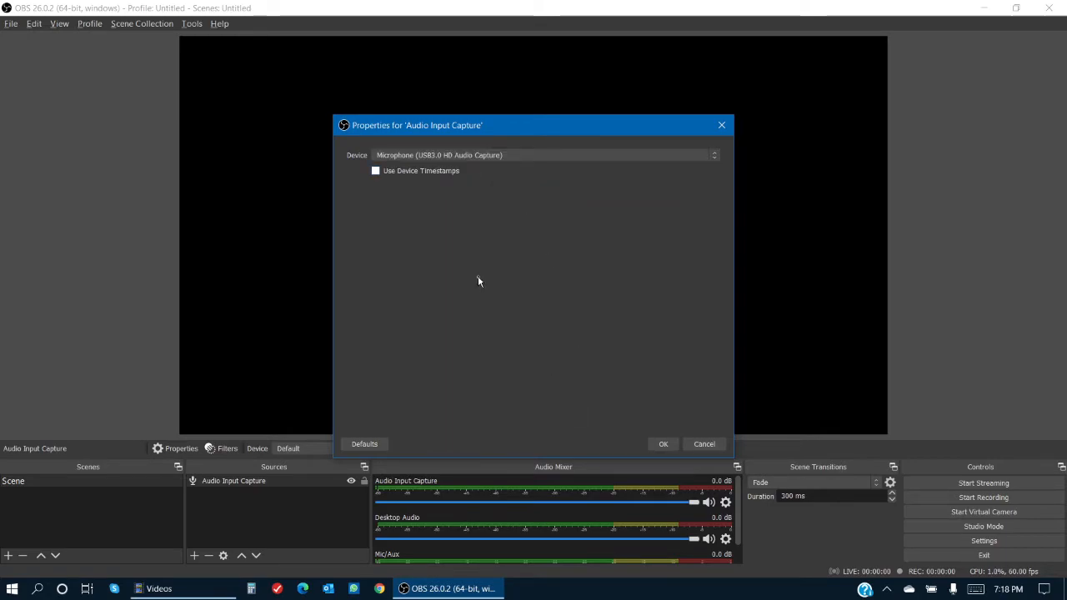
pyautogui.click(376, 171)
pyautogui.click(664, 444)
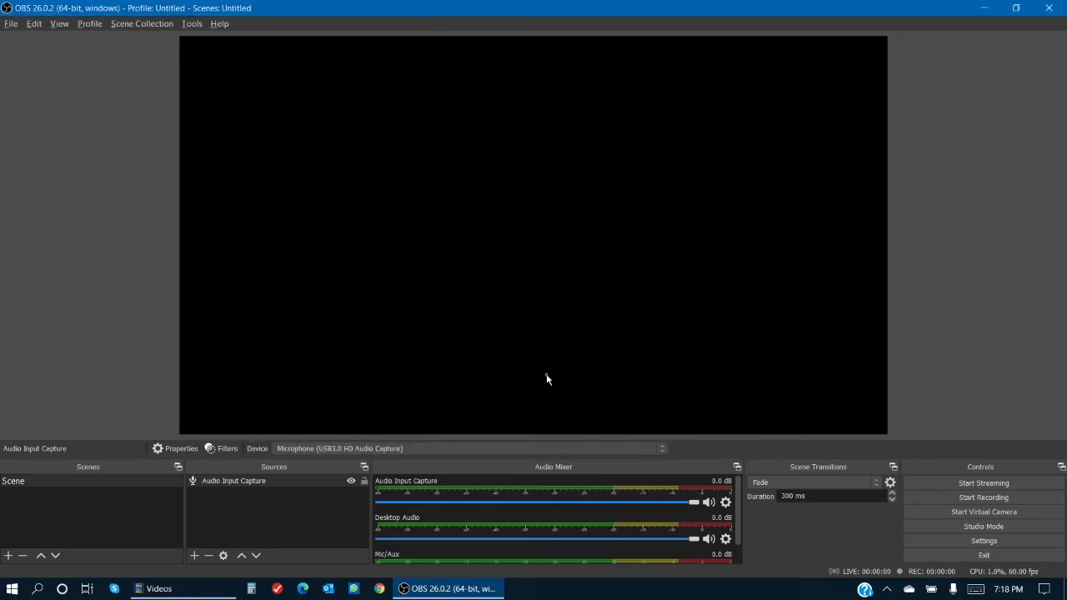
# Mute the Desktop Audio and Mic/Aux channels in the audio mixer.
pyautogui.click(708, 539)
pyautogui.scroll(-1, 710, 549)
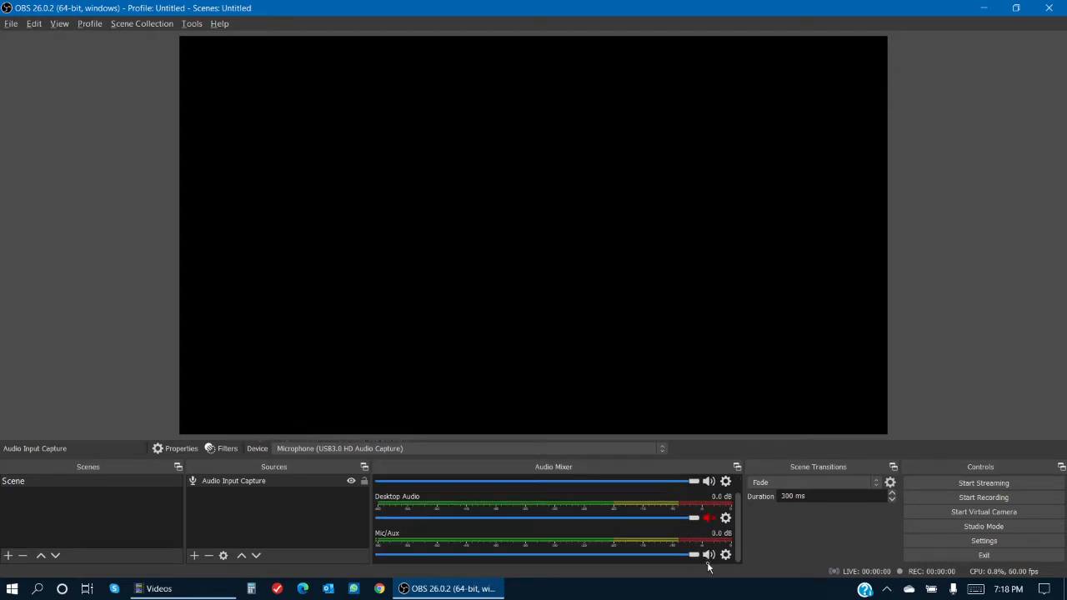
pyautogui.scroll(1, 688, 540)
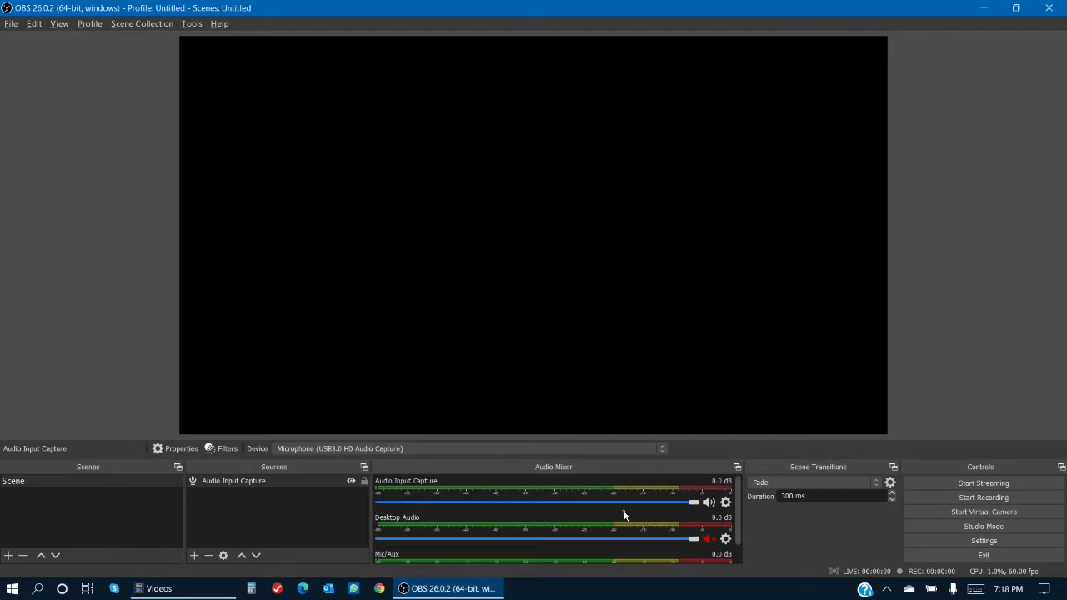
# Set the audio monitoring of Audio Input Capture to Monitor and Output in its advanced audio properties.
pyautogui.click(727, 503)
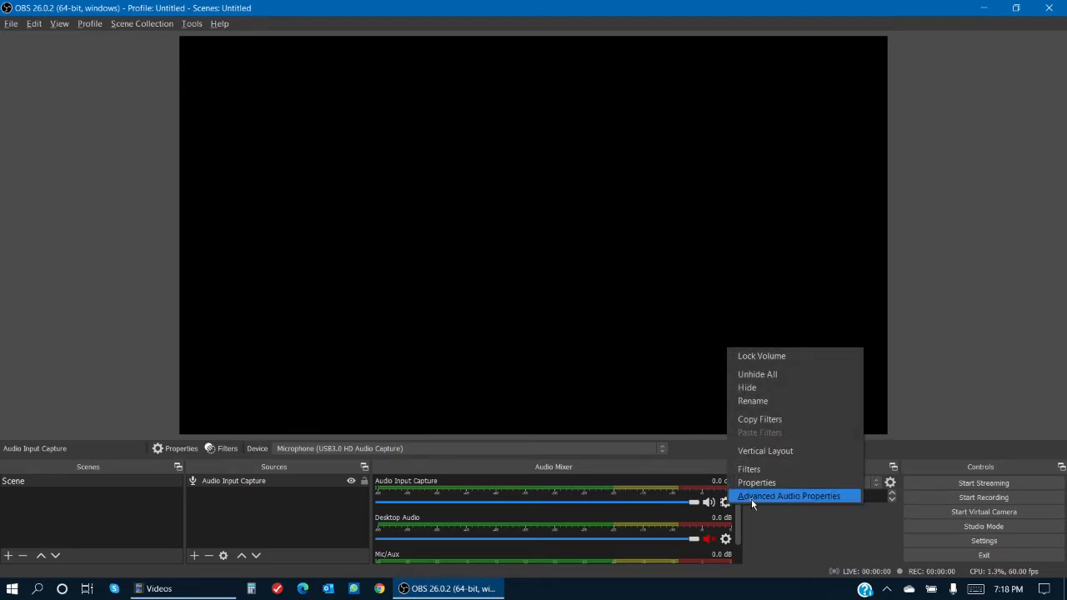
pyautogui.click(751, 497)
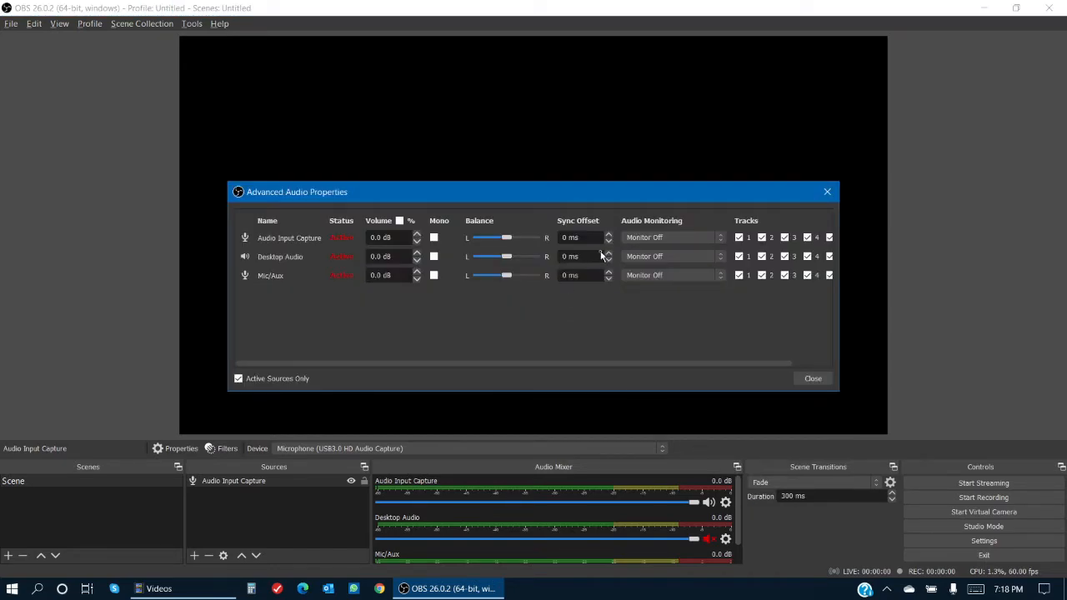
pyautogui.click(674, 239)
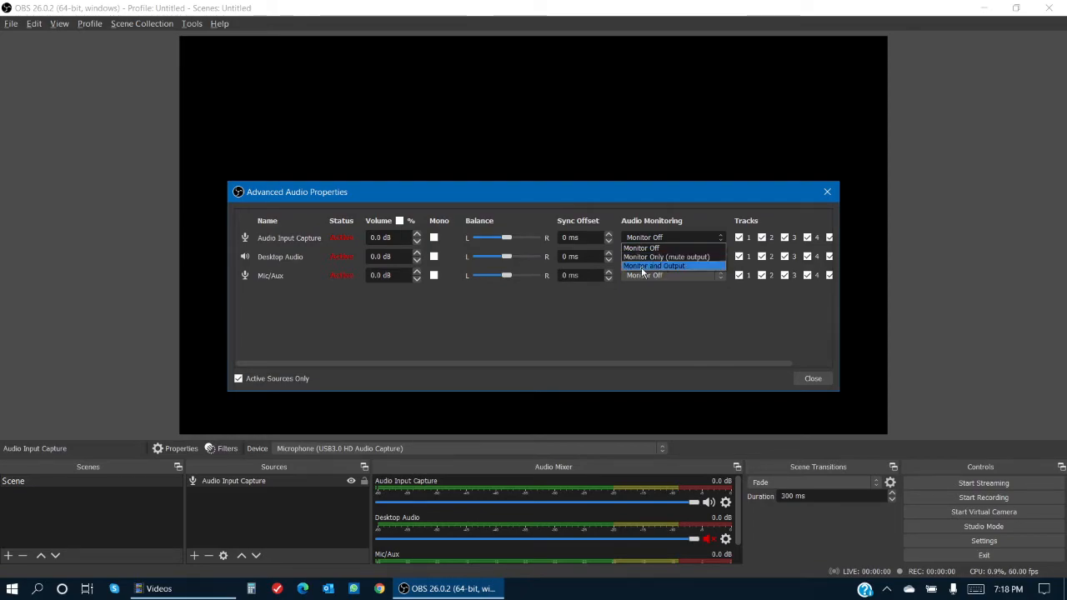
pyautogui.click(641, 266)
pyautogui.click(806, 381)
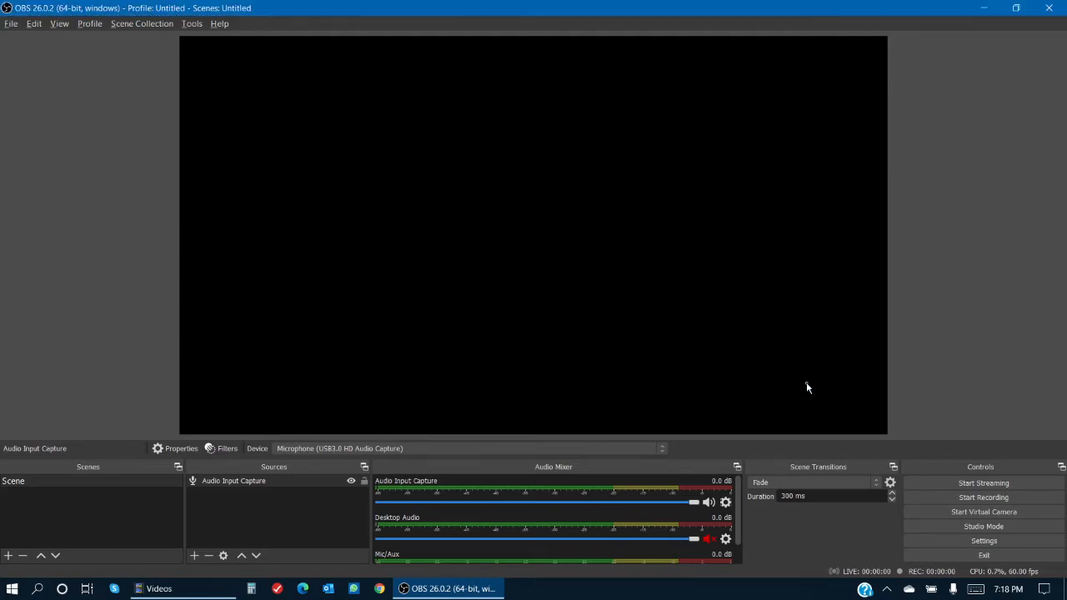
# Add a Video Capture Device source using USB3.0 HD Video Capture and mute its channel in the audio mixer.
pyautogui.click(194, 556)
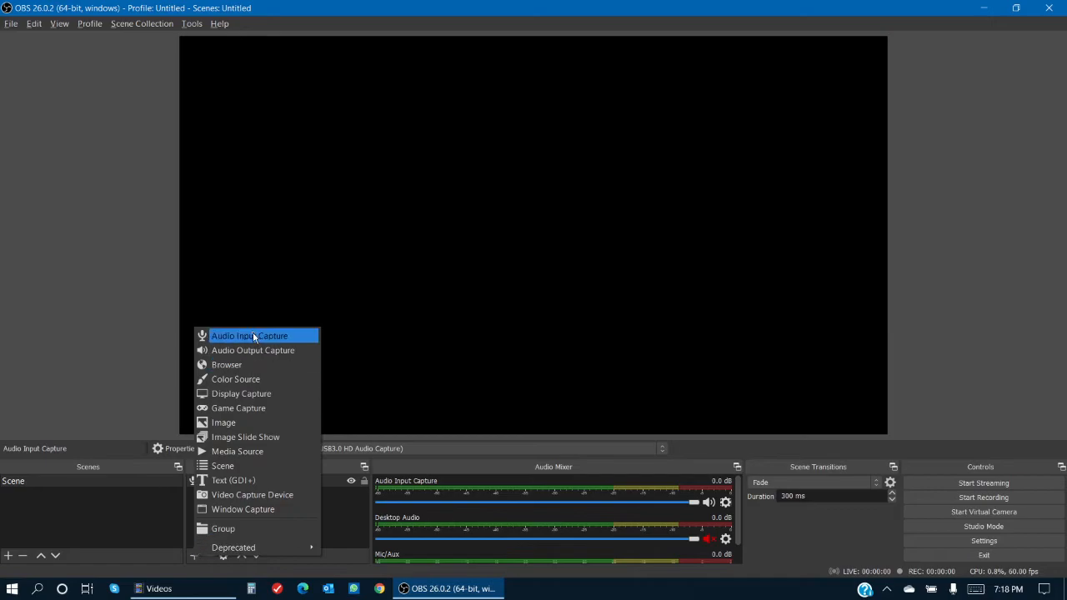
pyautogui.click(264, 496)
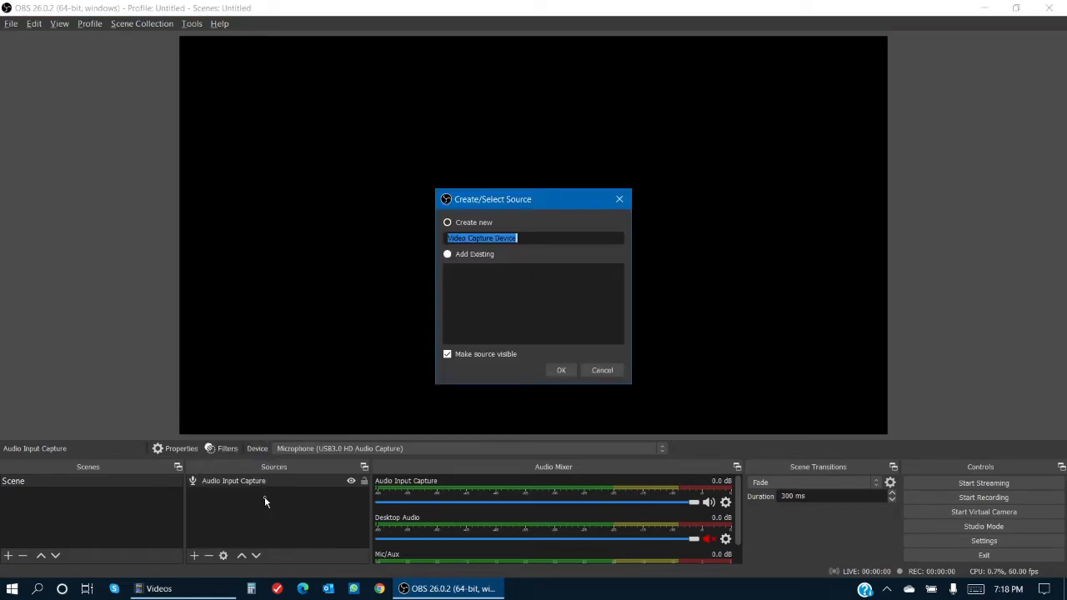
pyautogui.click(567, 372)
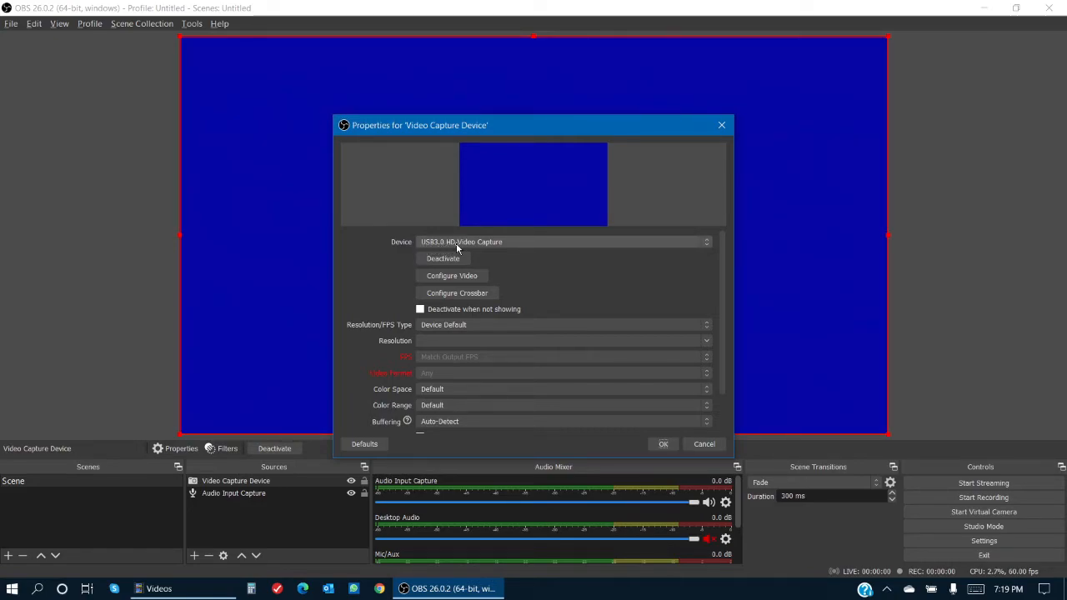
pyautogui.scroll(-3, 365, 297)
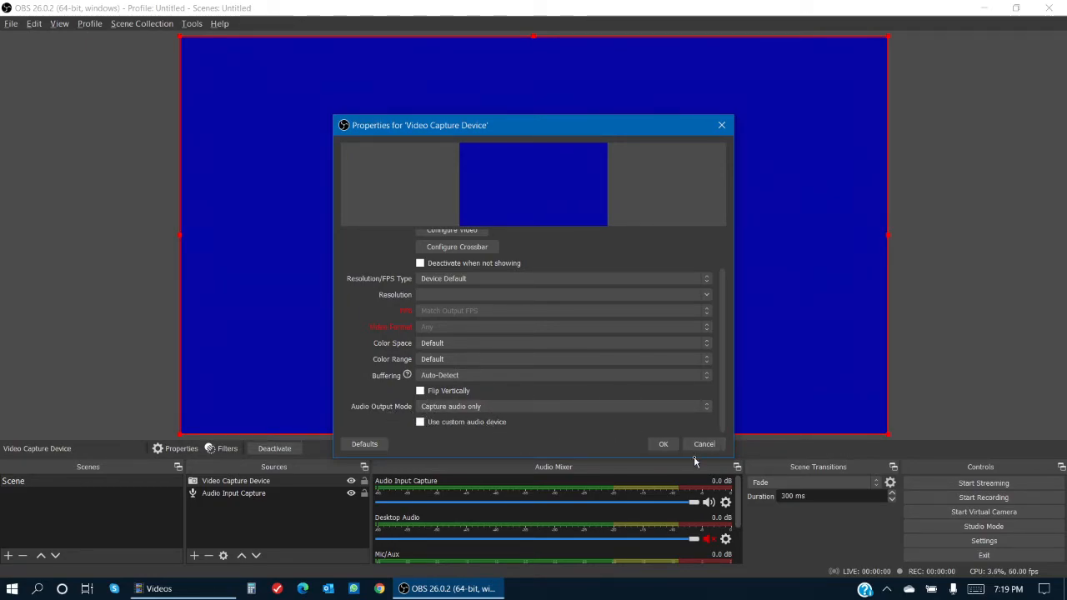
pyautogui.click(664, 444)
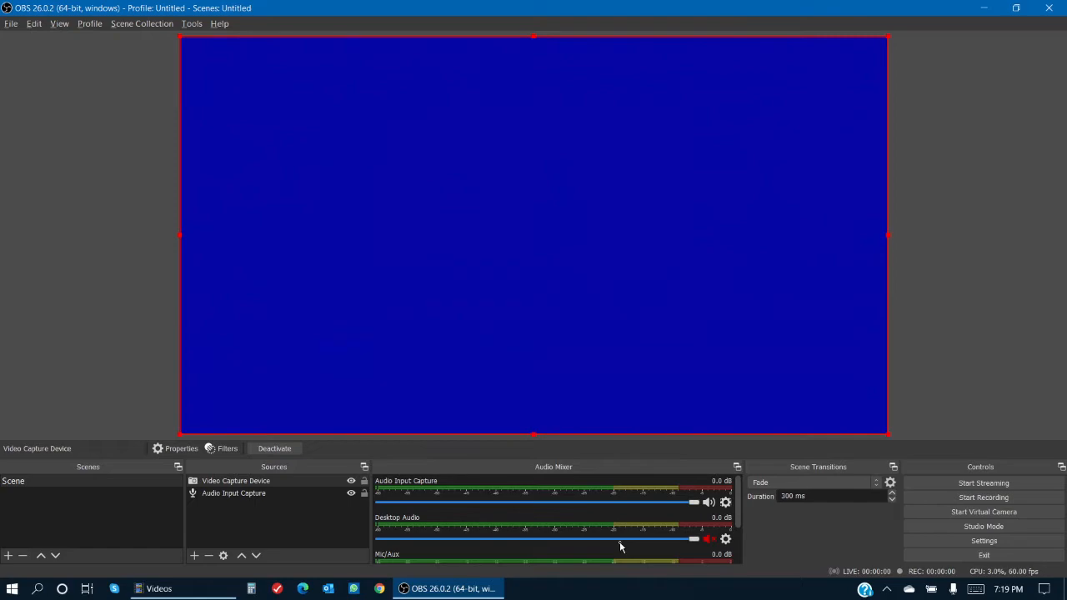
pyautogui.scroll(-3, 619, 547)
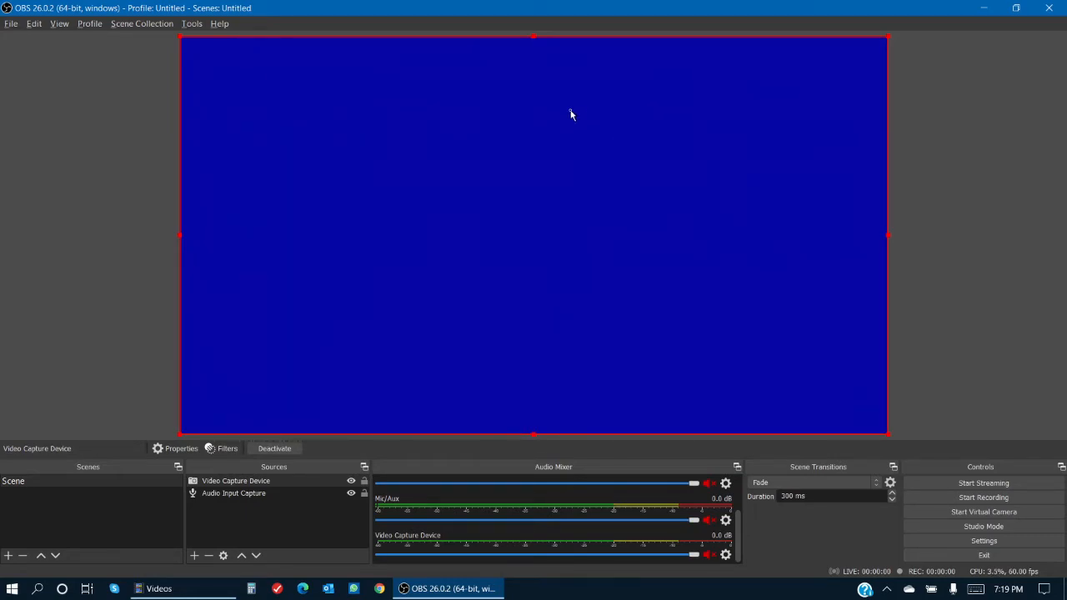
# Edit the video source's transform to use Center positional alignment and move the source to position 640, 360 so it covers the canvas.
pyautogui.rightClick(539, 231)
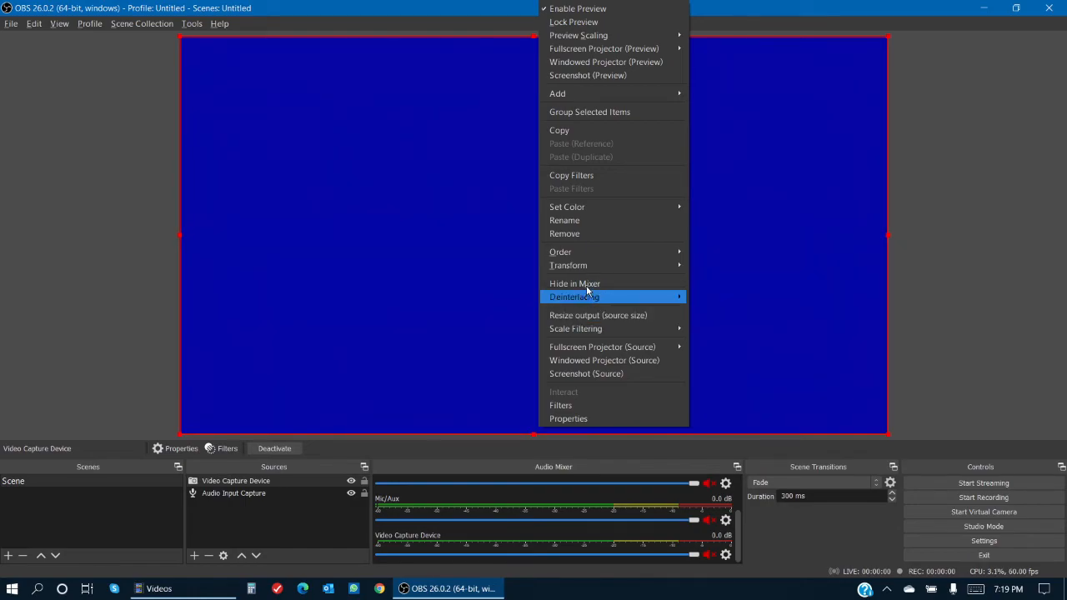
pyautogui.moveTo(586, 266)
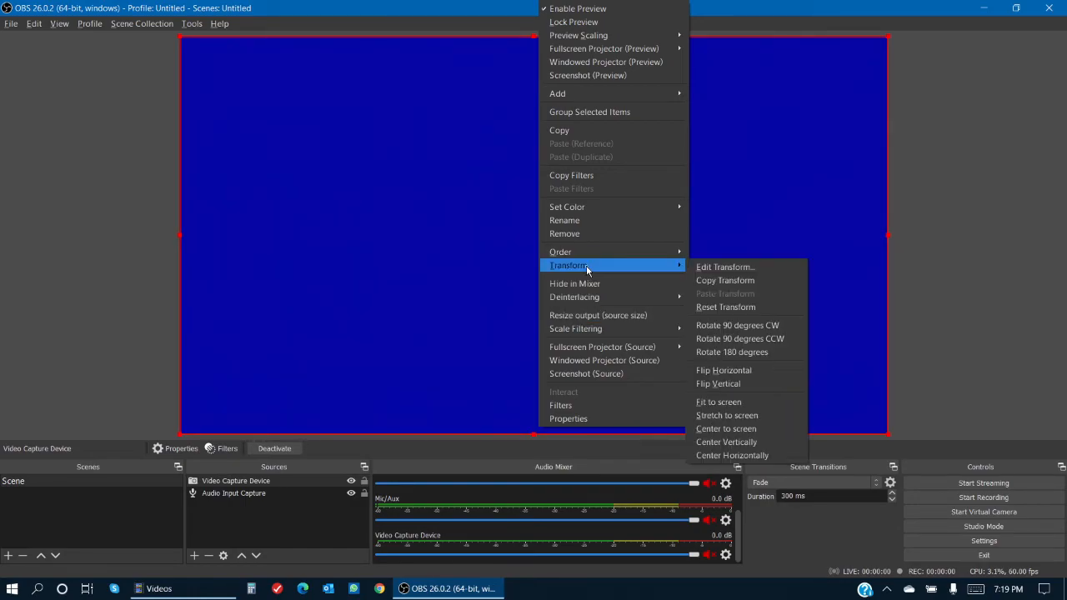
pyautogui.click(725, 267)
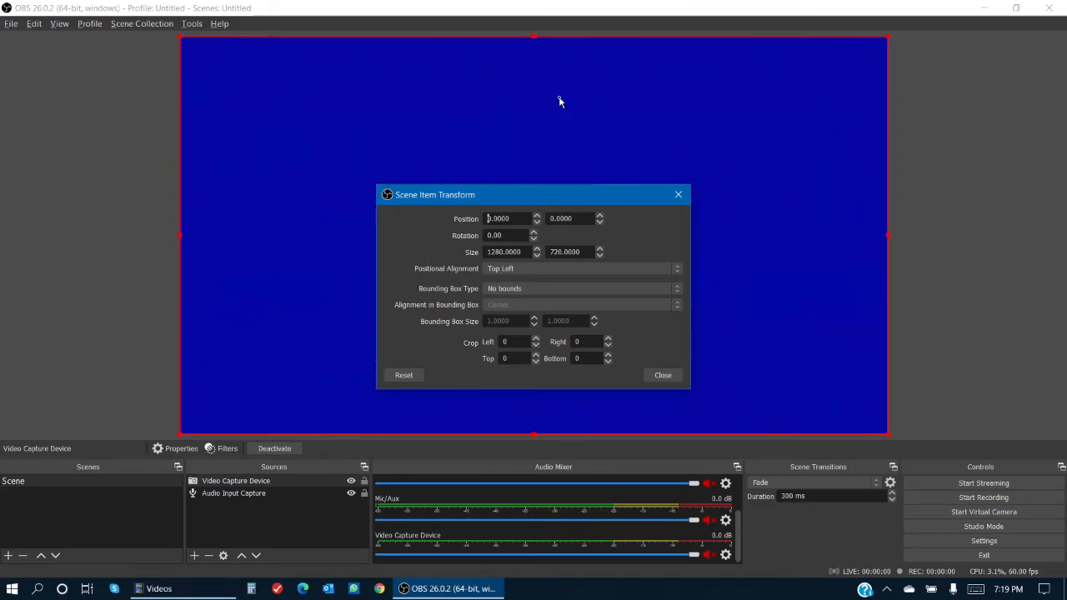
pyautogui.click(502, 270)
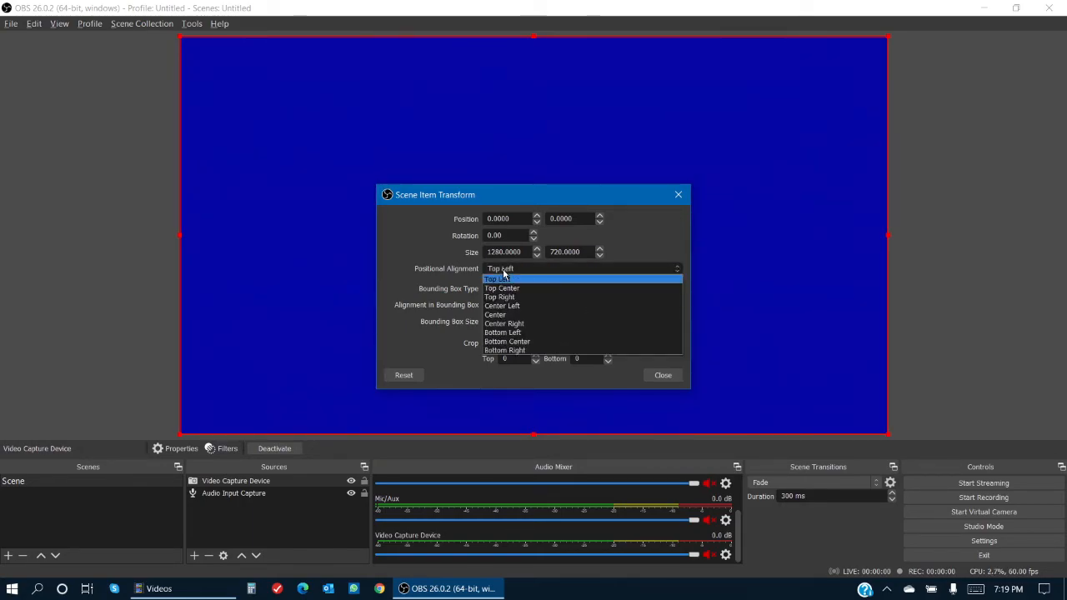
pyautogui.click(511, 315)
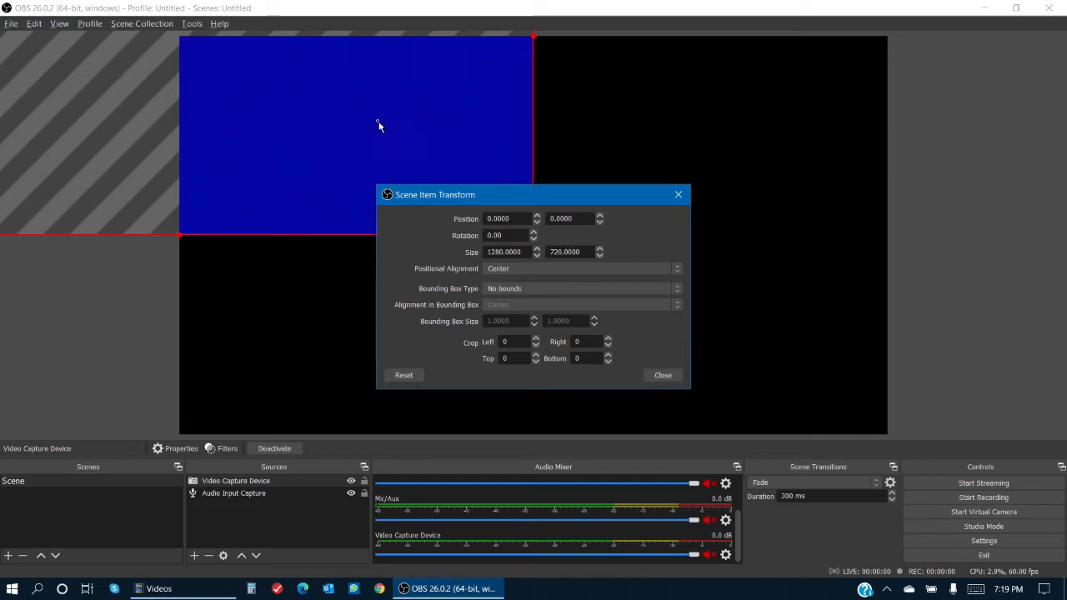
pyautogui.moveTo(297, 77); pyautogui.dragTo(657, 273)
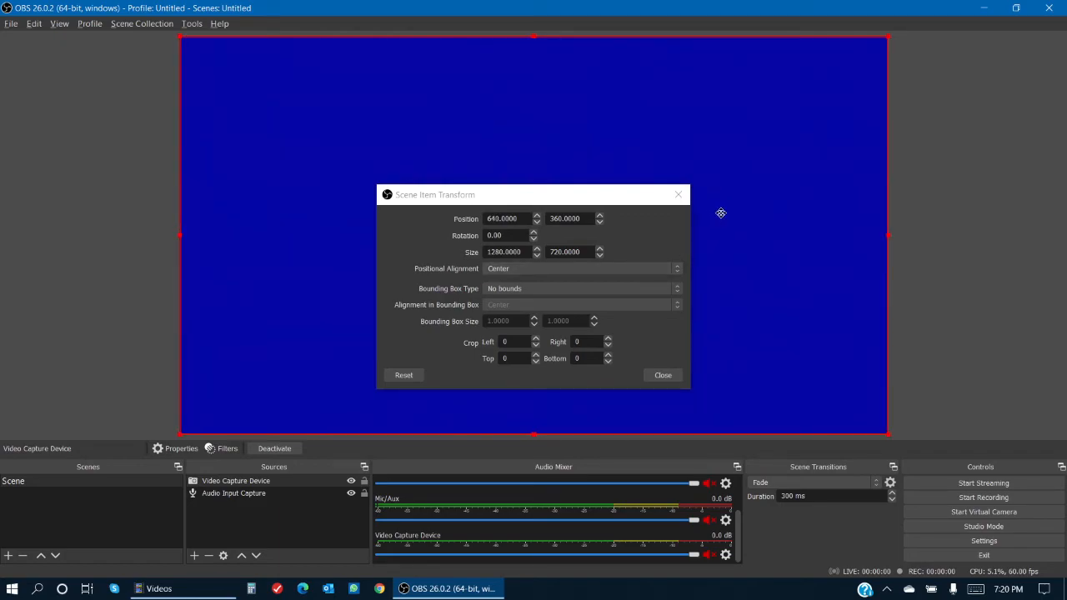
pyautogui.moveTo(715, 214); pyautogui.dragTo(709, 214)
# Set the video source's width to 960 in its transform for a 960 by 720 picture, and close the transform settings.
pyautogui.moveTo(574, 201); pyautogui.dragTo(613, 145)
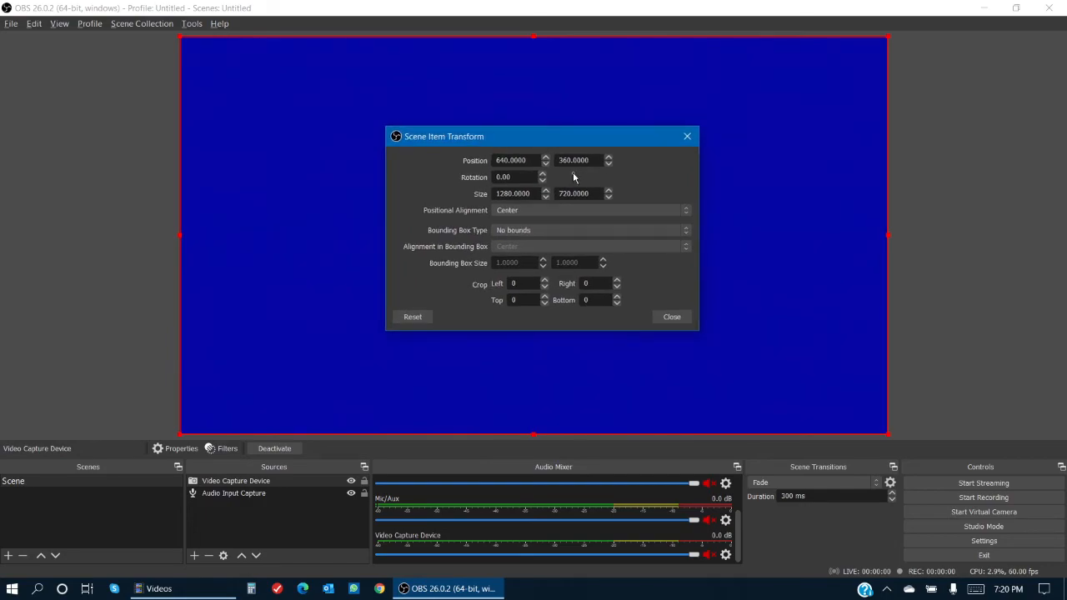
pyautogui.doubleClick(510, 194)
pyautogui.write('960')
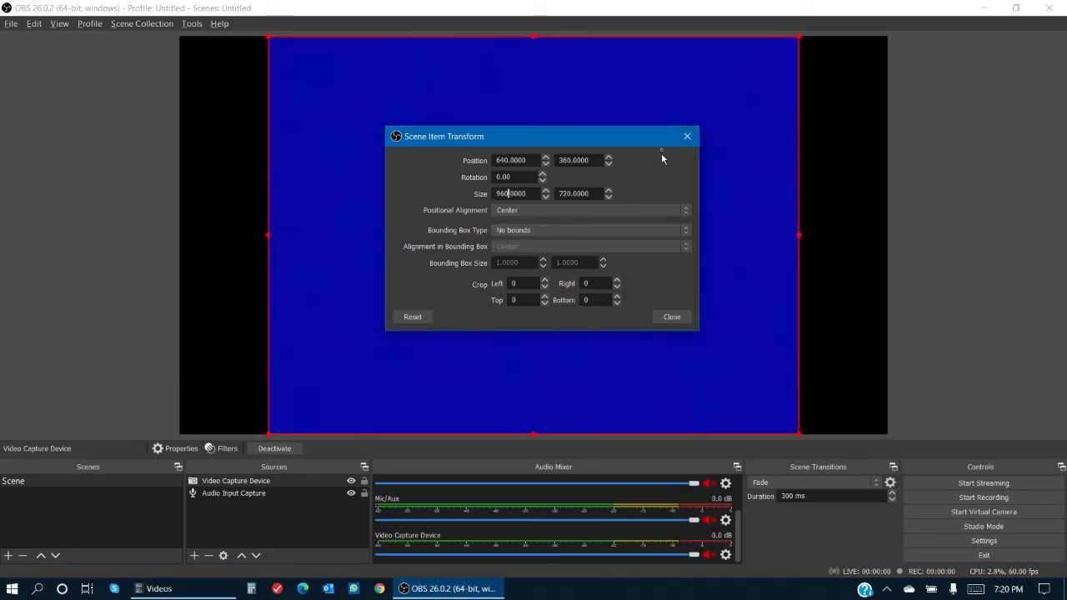
pyautogui.moveTo(524, 141); pyautogui.dragTo(889, 144)
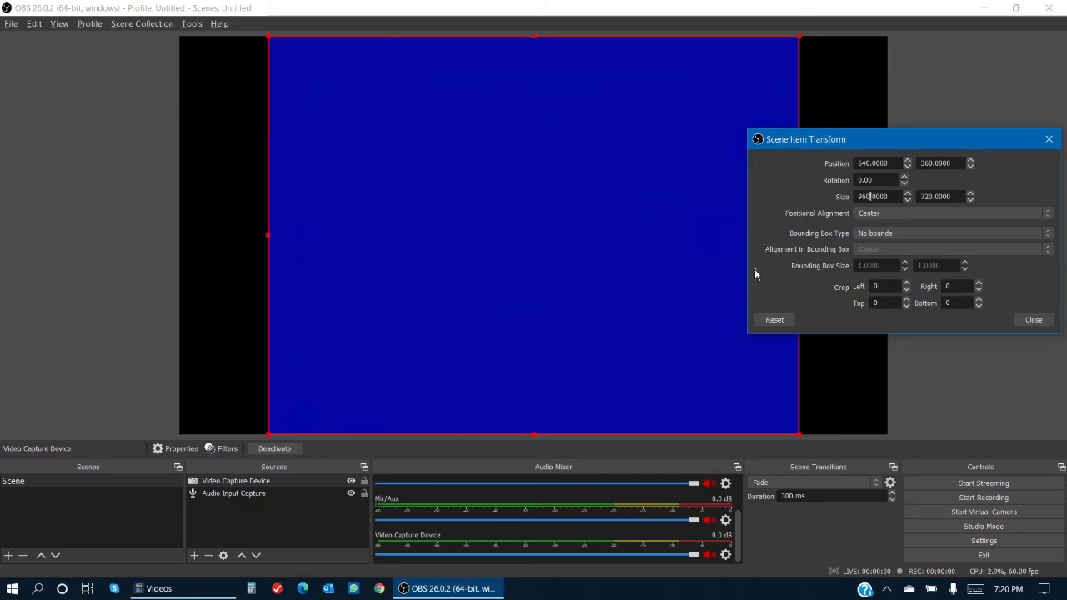
pyautogui.moveTo(892, 143); pyautogui.dragTo(582, 144)
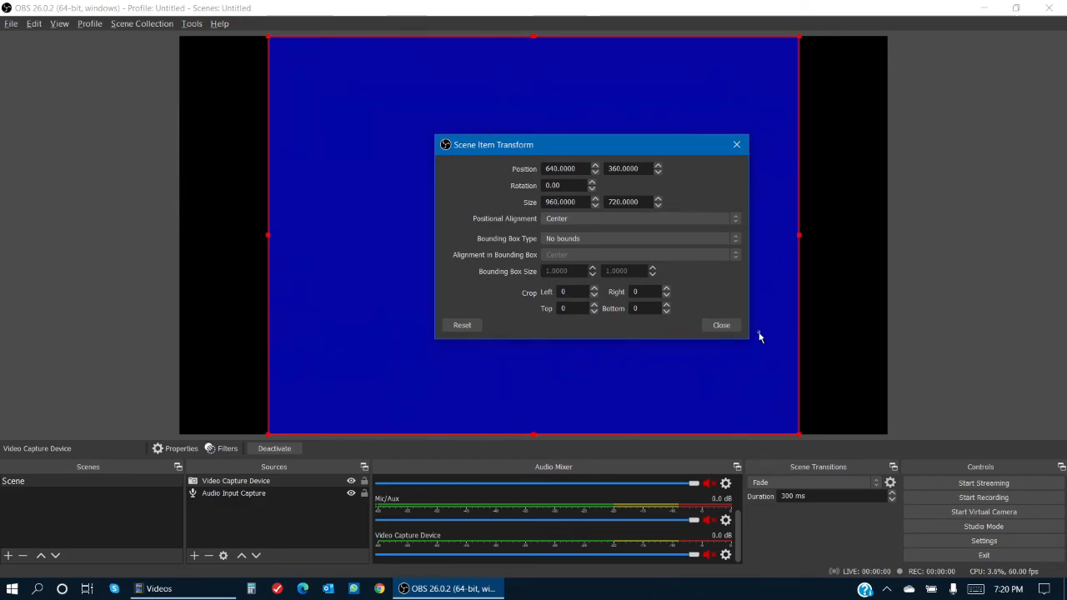
pyautogui.click(720, 326)
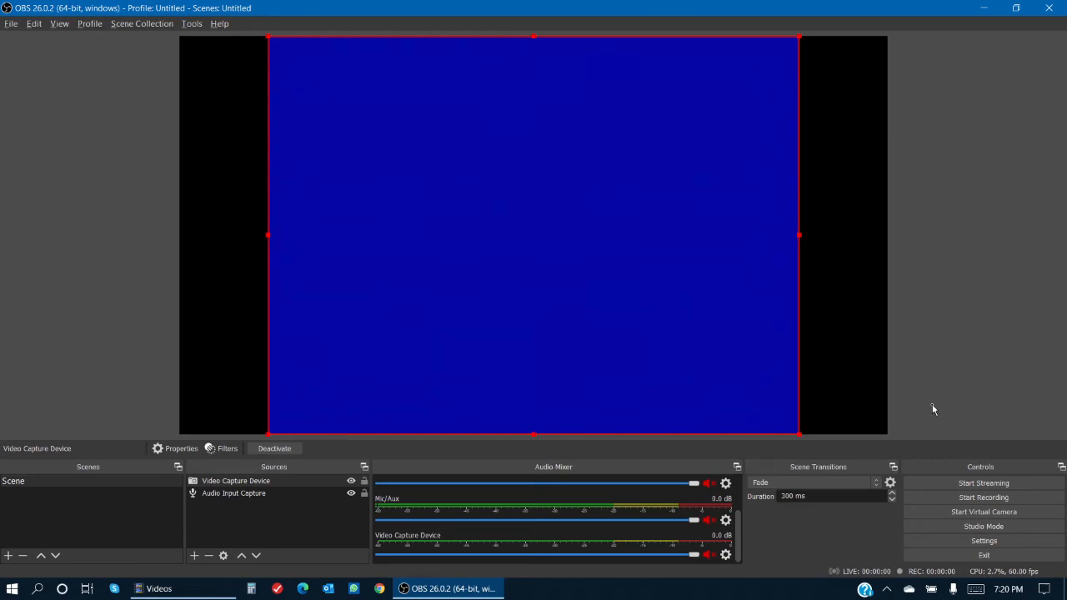
# Record a short test clip of the 4:3 capture picture and stop the recording.
pyautogui.click(949, 502)
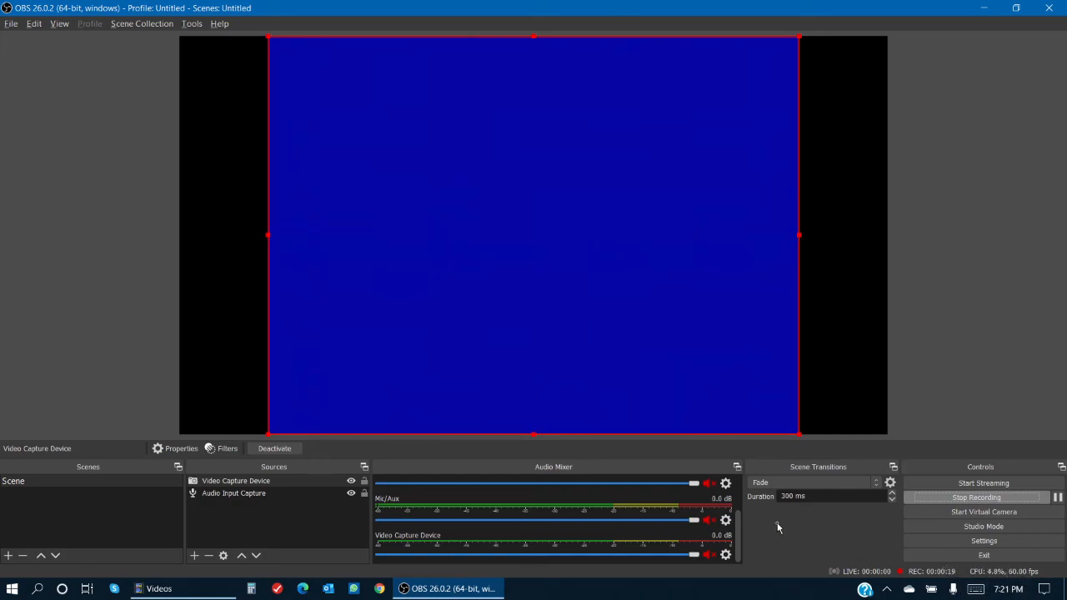
pyautogui.click(948, 498)
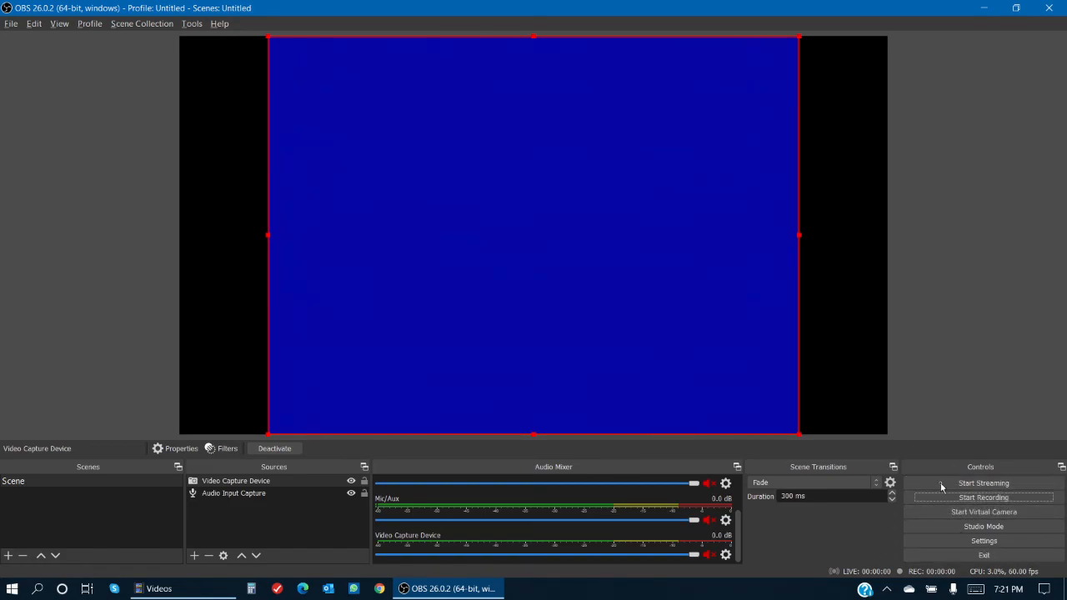
pyautogui.click(161, 590)
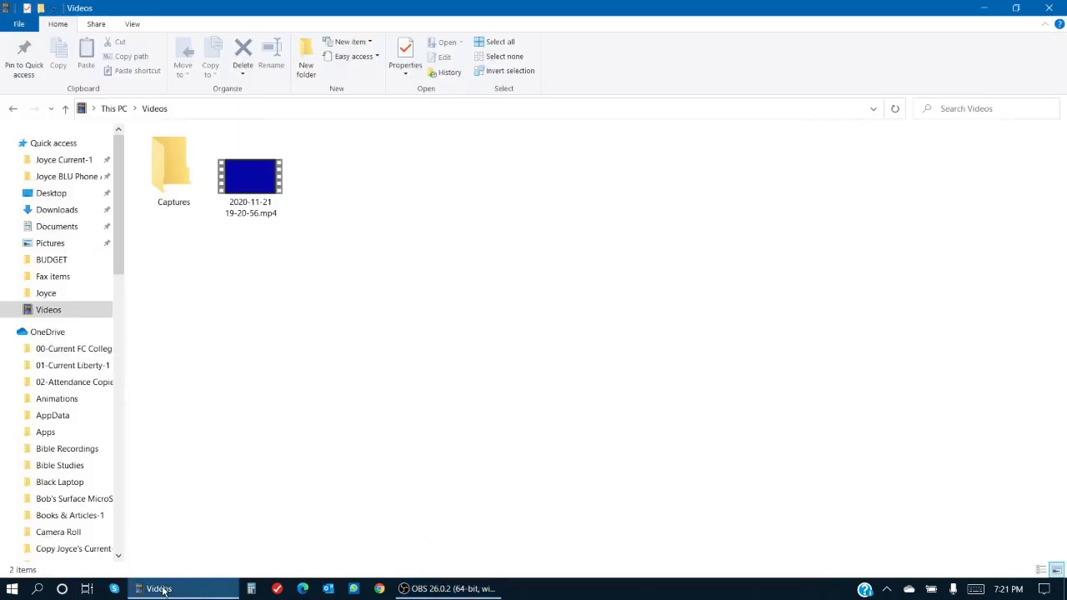
pyautogui.click(254, 210)
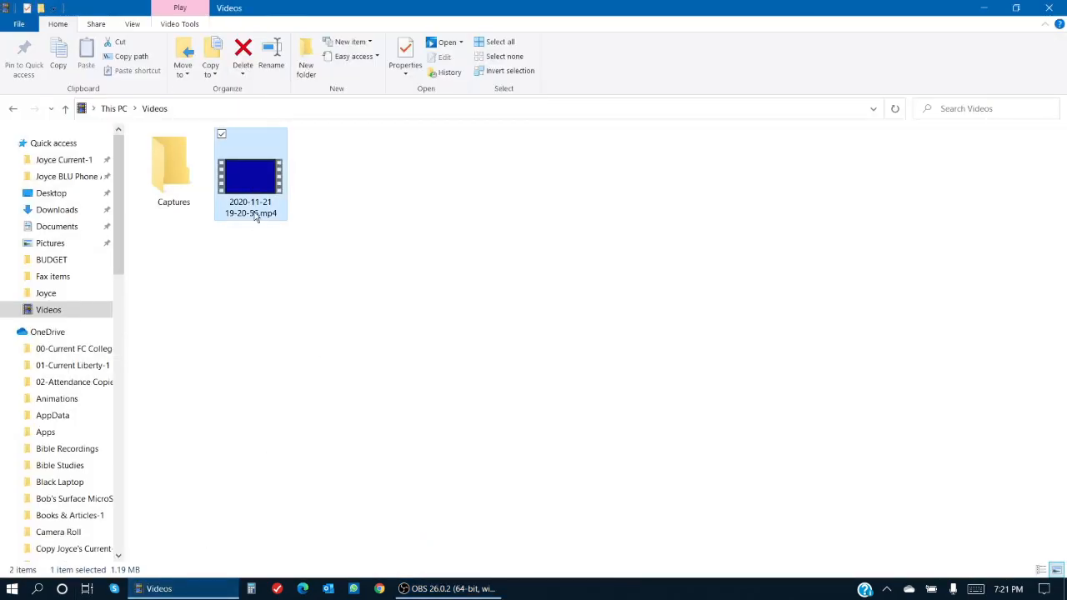
pyautogui.doubleClick(248, 182)
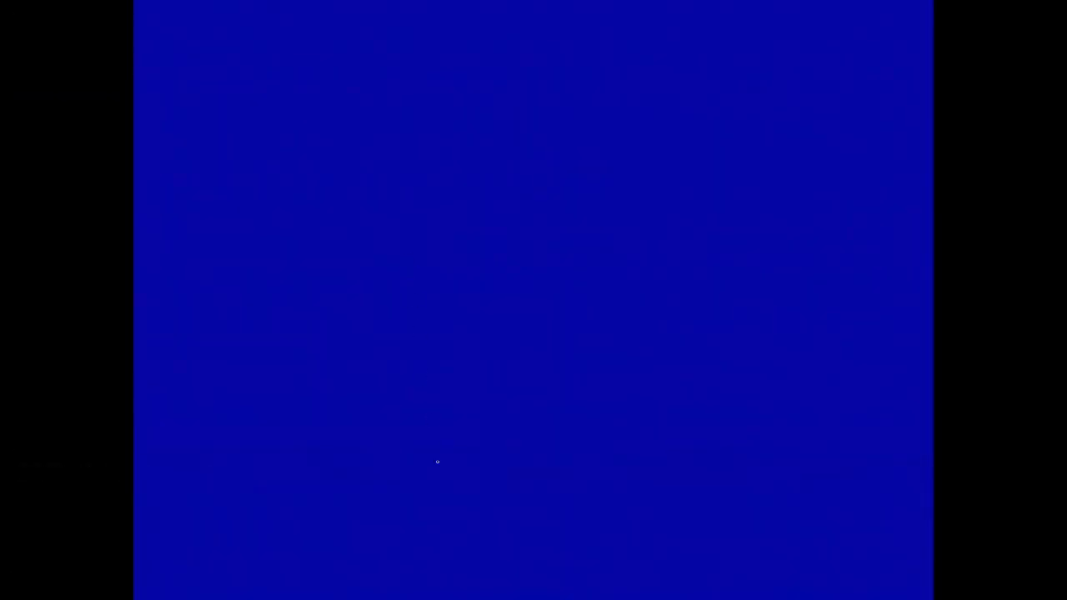
pyautogui.click(460, 523)
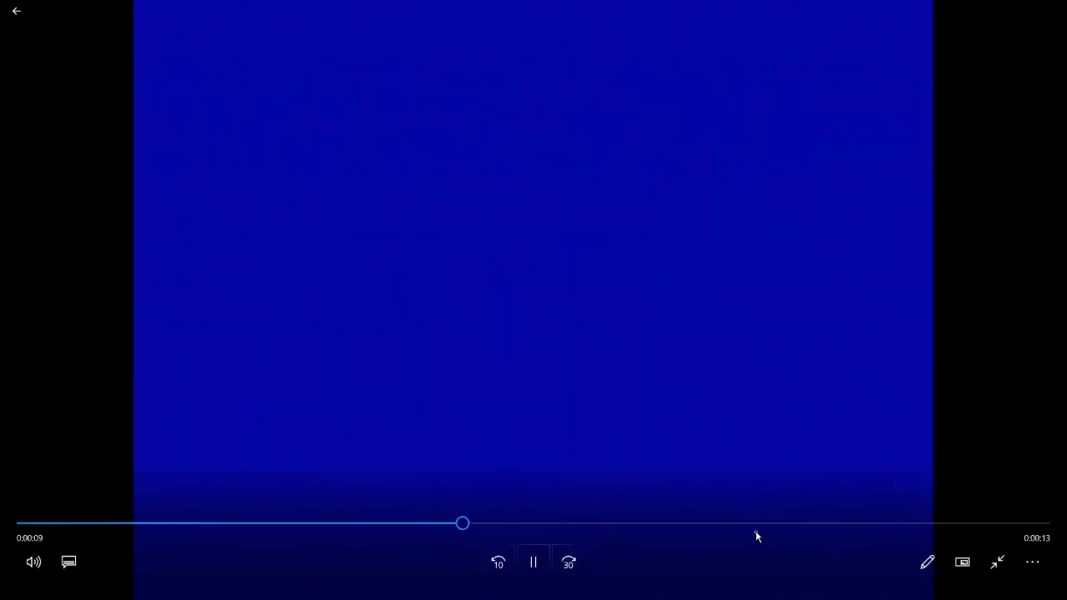
pyautogui.click(923, 523)
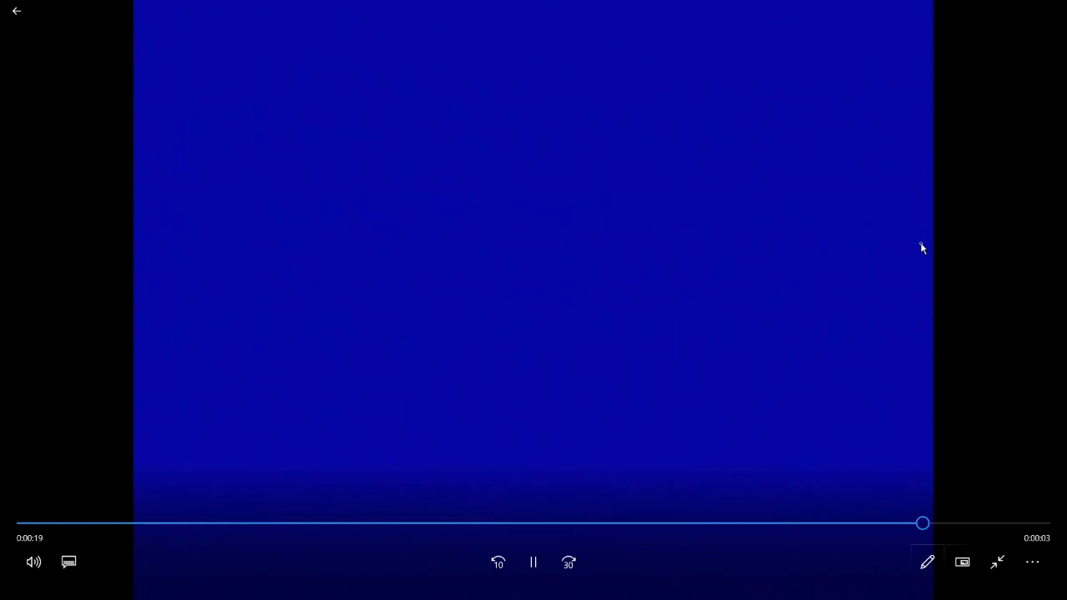
pyautogui.click(17, 10)
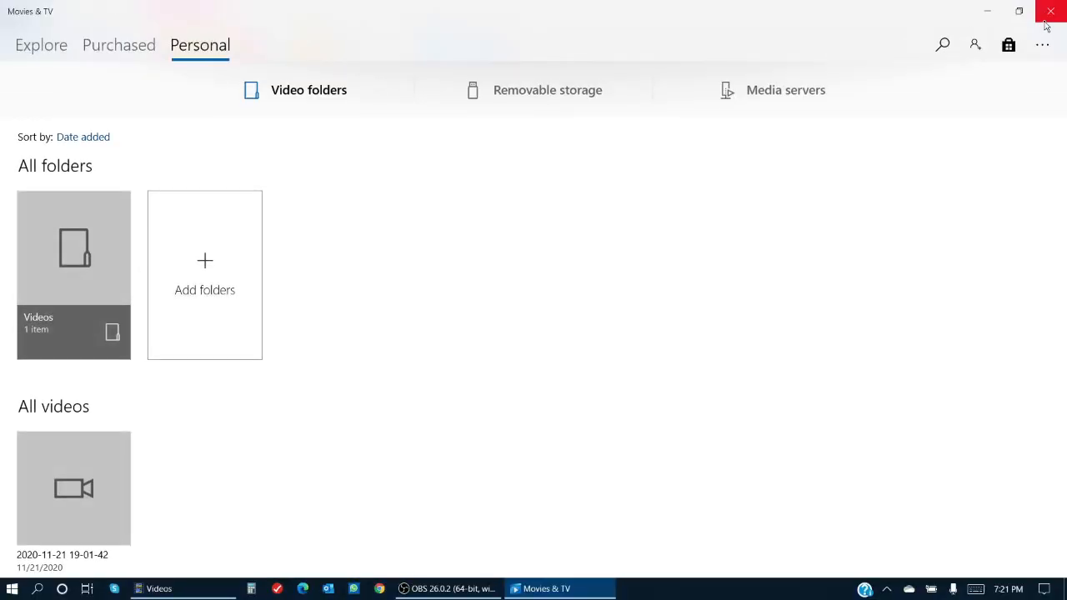
pyautogui.click(1049, 12)
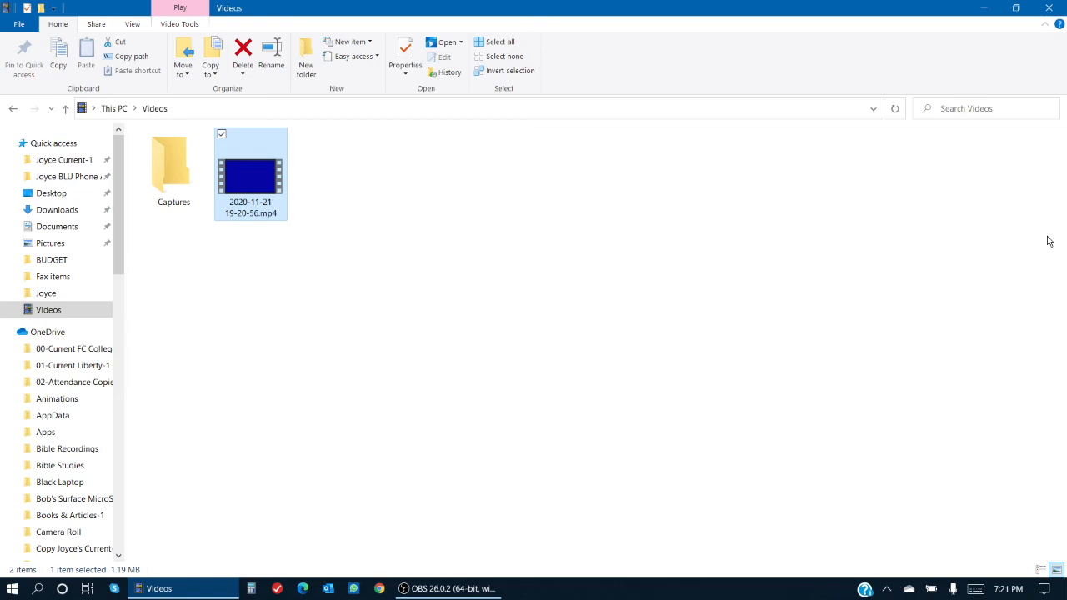